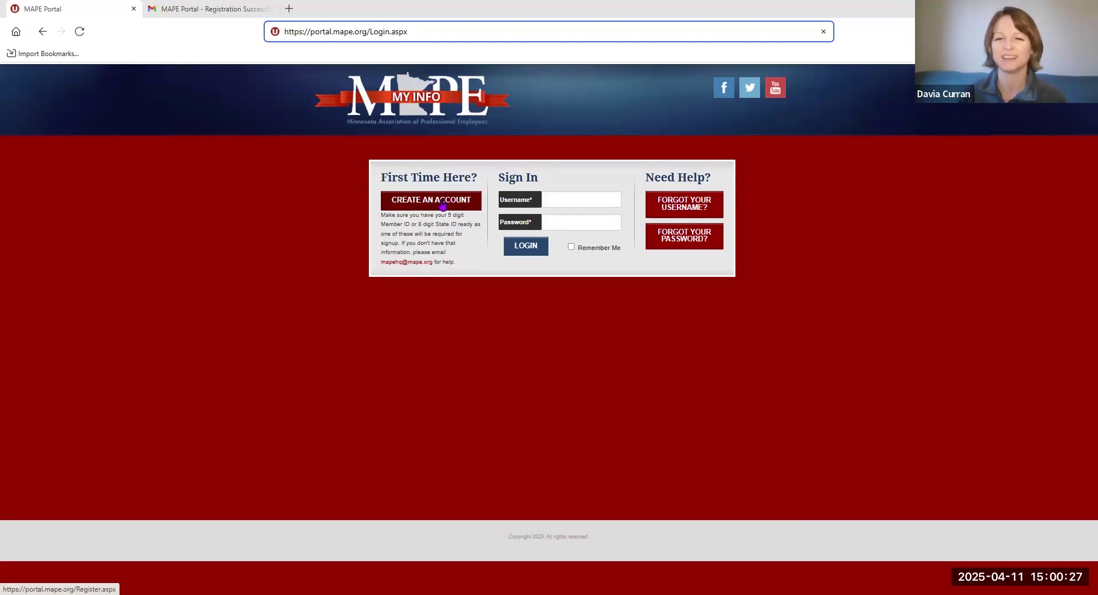
Open the Create An Account form, check the registration confirmation email in Gmail, and return to the form.
{"action": "left_click", "coordinate": [442, 204]}
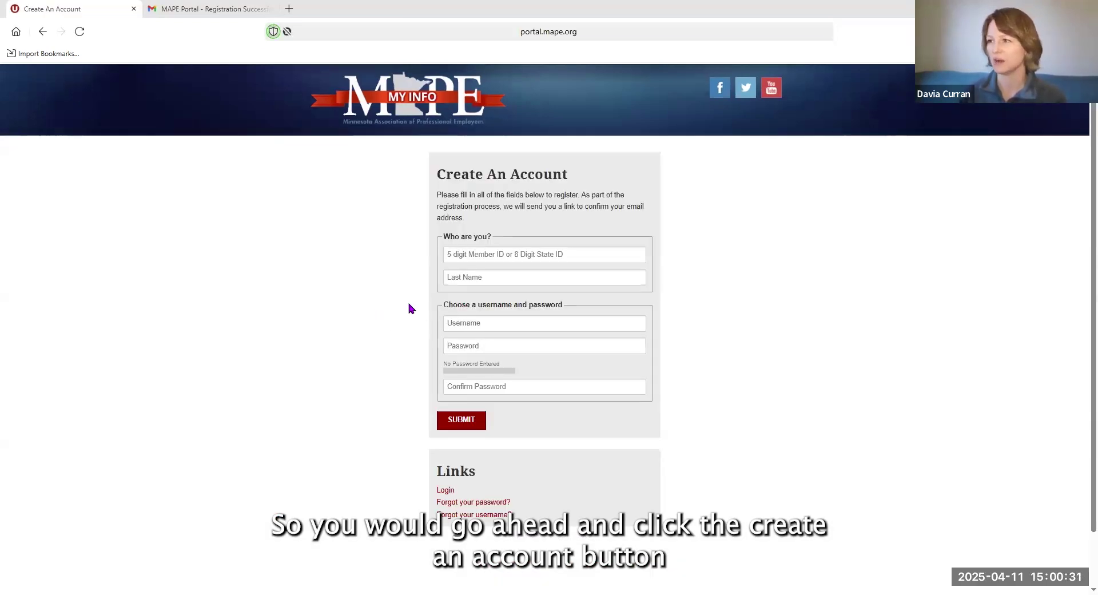
{"action": "left_click", "coordinate": [564, 254]}
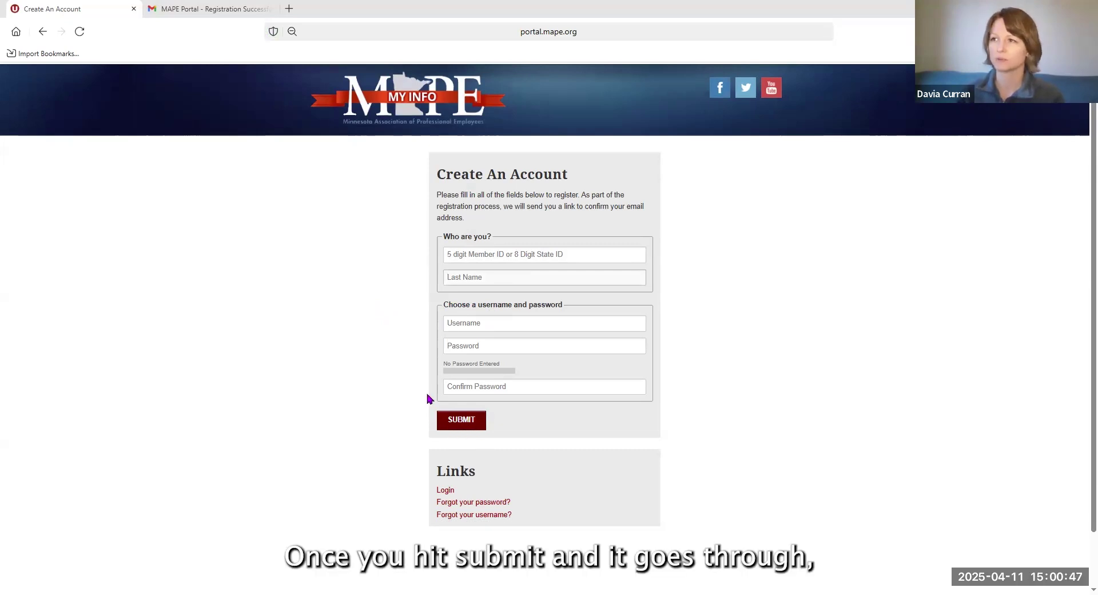
{"action": "left_click", "coordinate": [235, 9]}
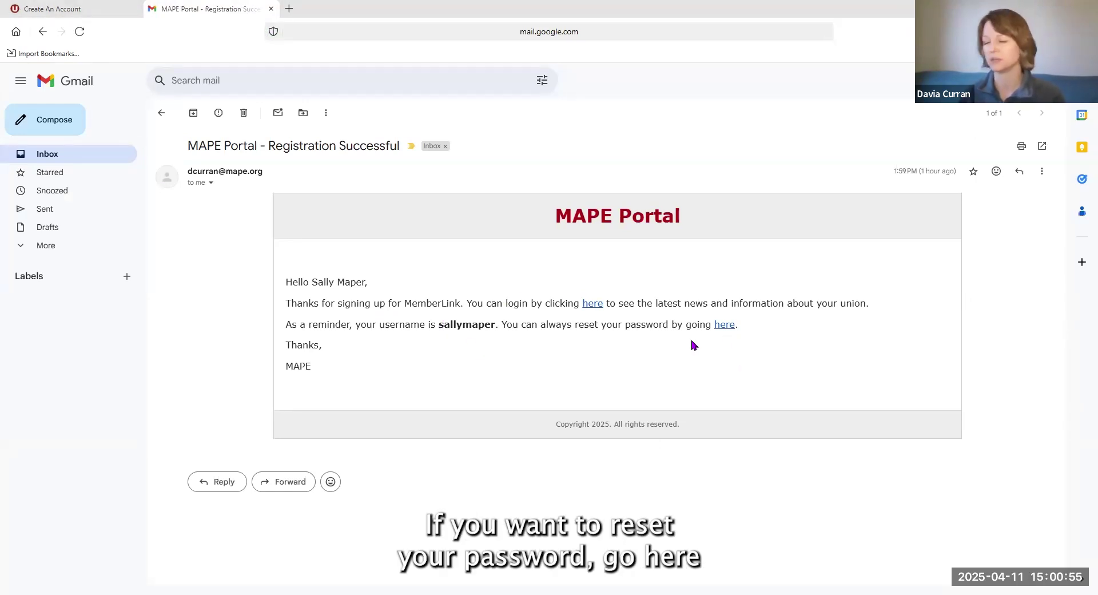
{"action": "left_click", "coordinate": [91, 10]}
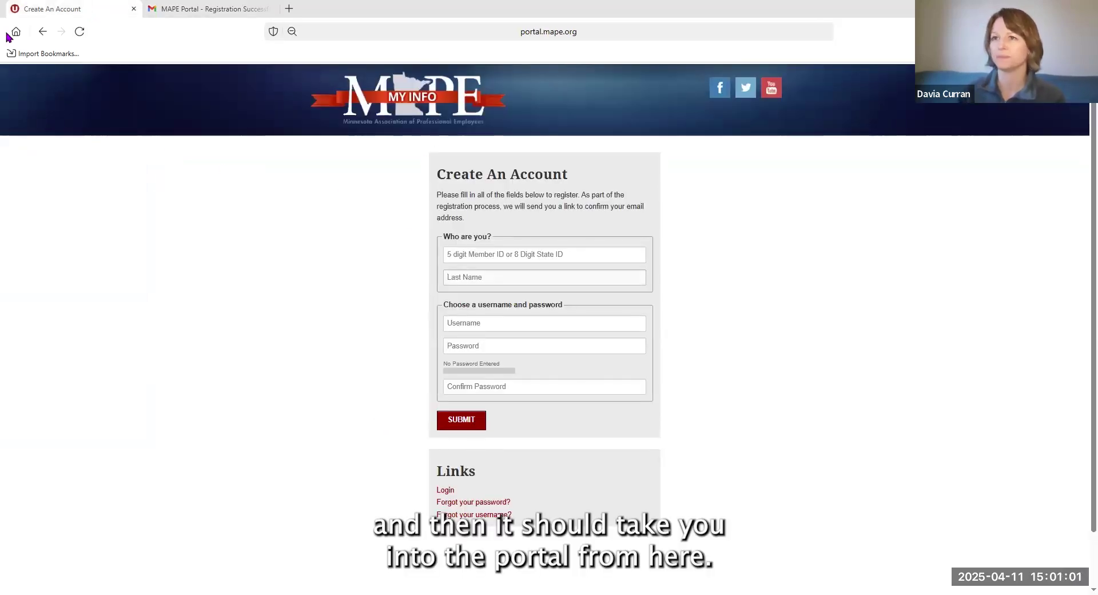
Go back from the registration form to the MAPE Portal sign-in page.
{"action": "left_click", "coordinate": [42, 31]}
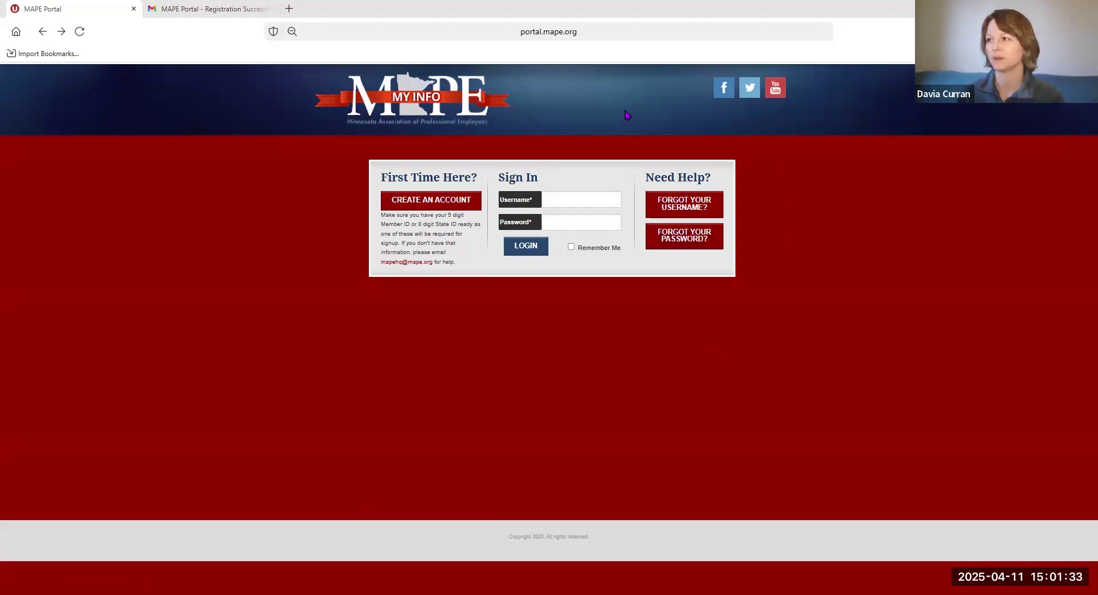
Log in with the member's username and password, correcting a mistyped username first.
{"action": "left_click", "coordinate": [596, 199]}
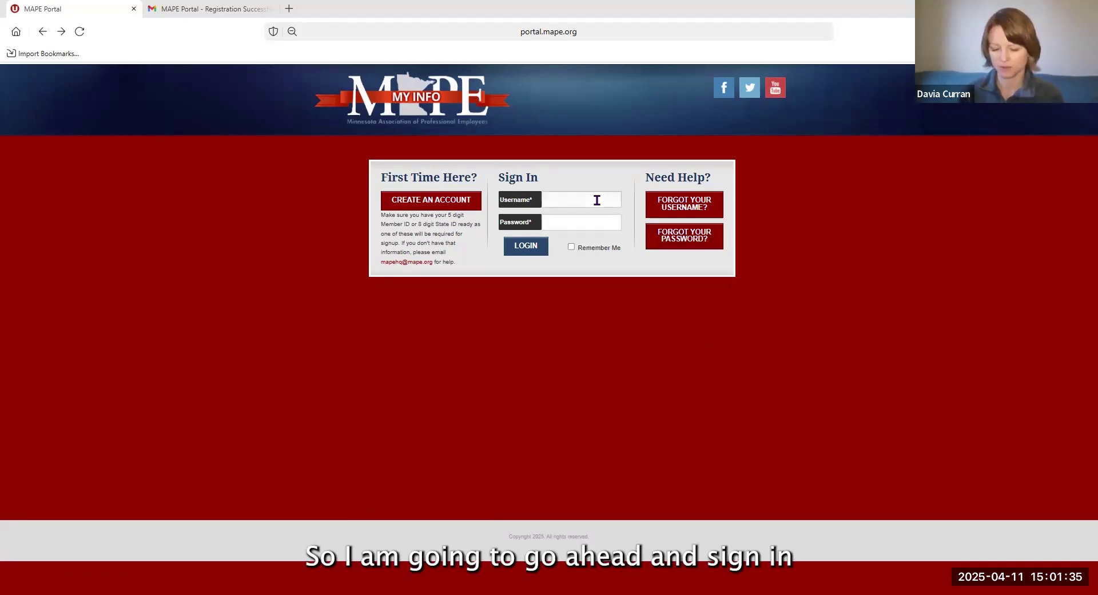
{"action": "type", "text": "llymap"}
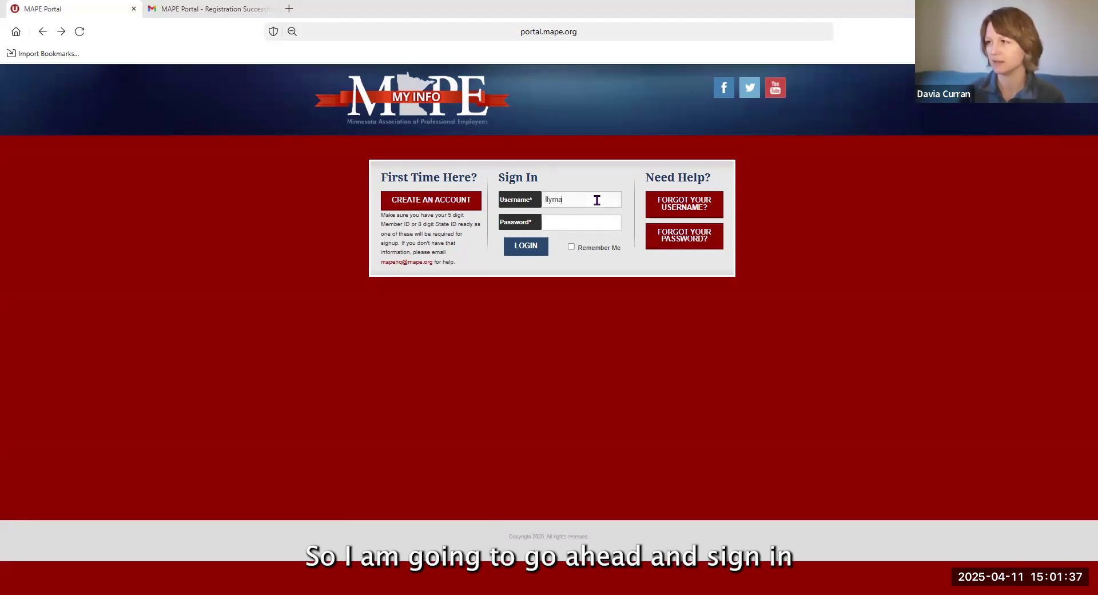
{"action": "key", "text": "BackSpace"}
{"action": "key", "text": "BackSpace"}
{"action": "type", "text": "sallymaper"}
{"action": "key", "text": "Tab"}
{"action": "type", "text": "*************"}
{"action": "left_click", "coordinate": [525, 246]}
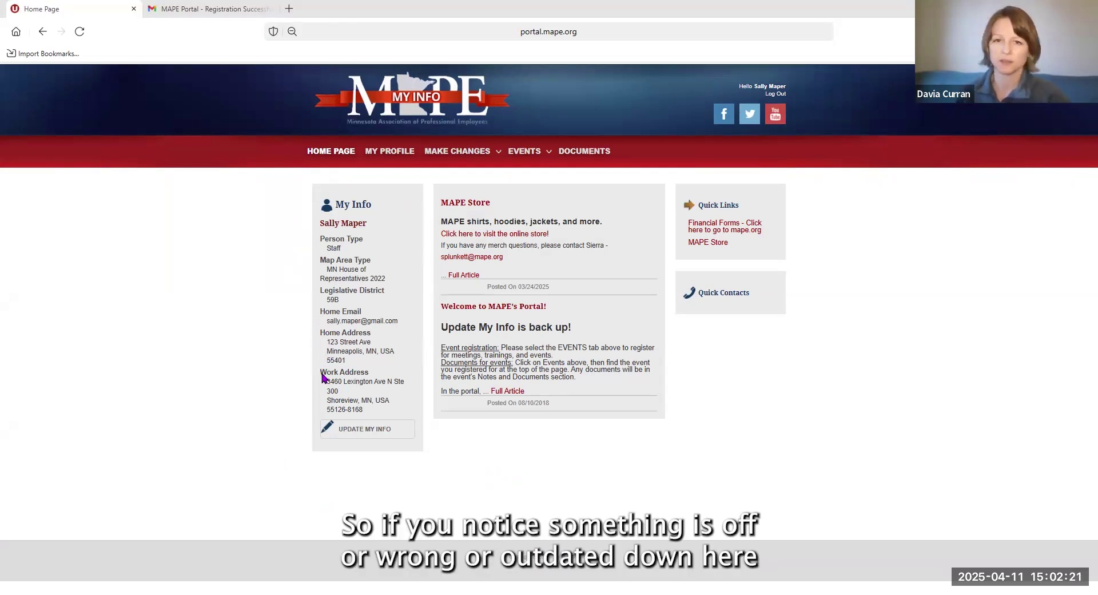
Open Update My Info and review the prefilled home email and home address fields.
{"action": "left_click", "coordinate": [370, 433]}
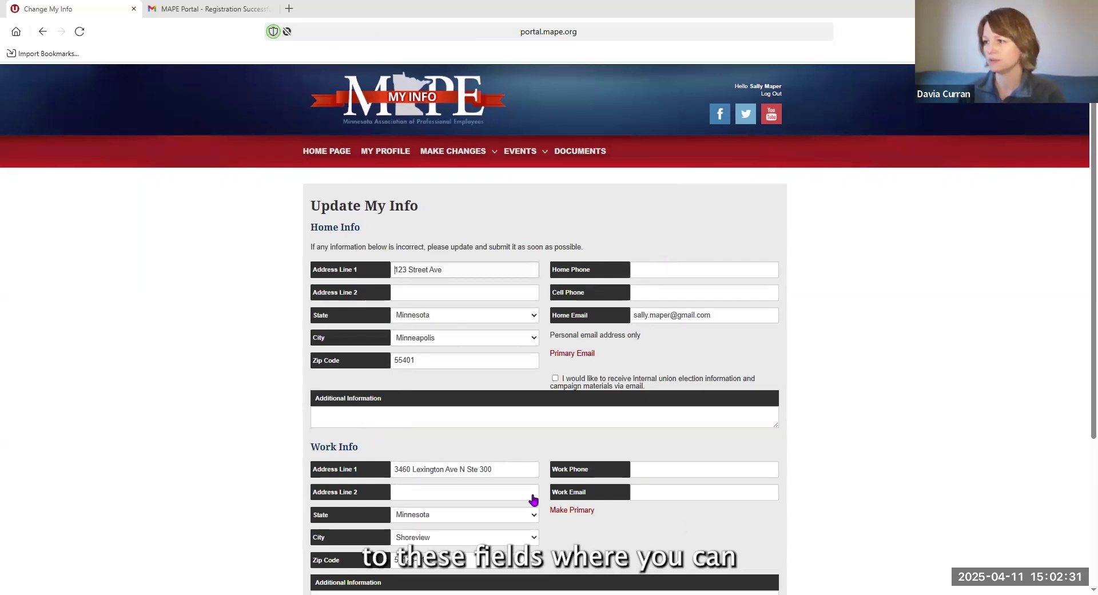
{"action": "left_click", "coordinate": [729, 318]}
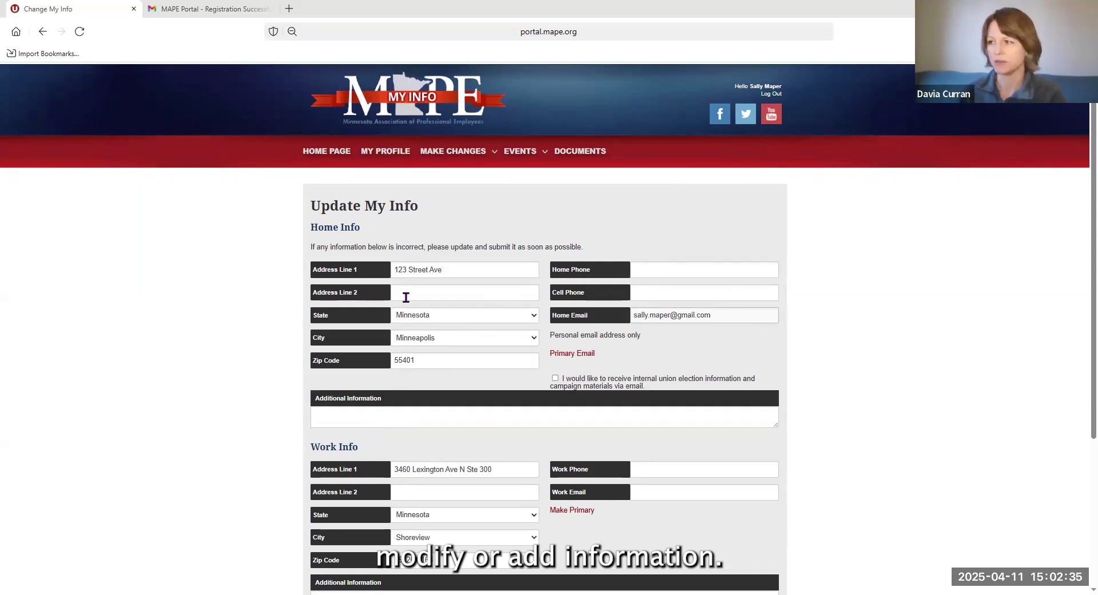
{"action": "scroll", "coordinate": [520, 286], "scroll_direction": "down", "scroll_amount": 1}
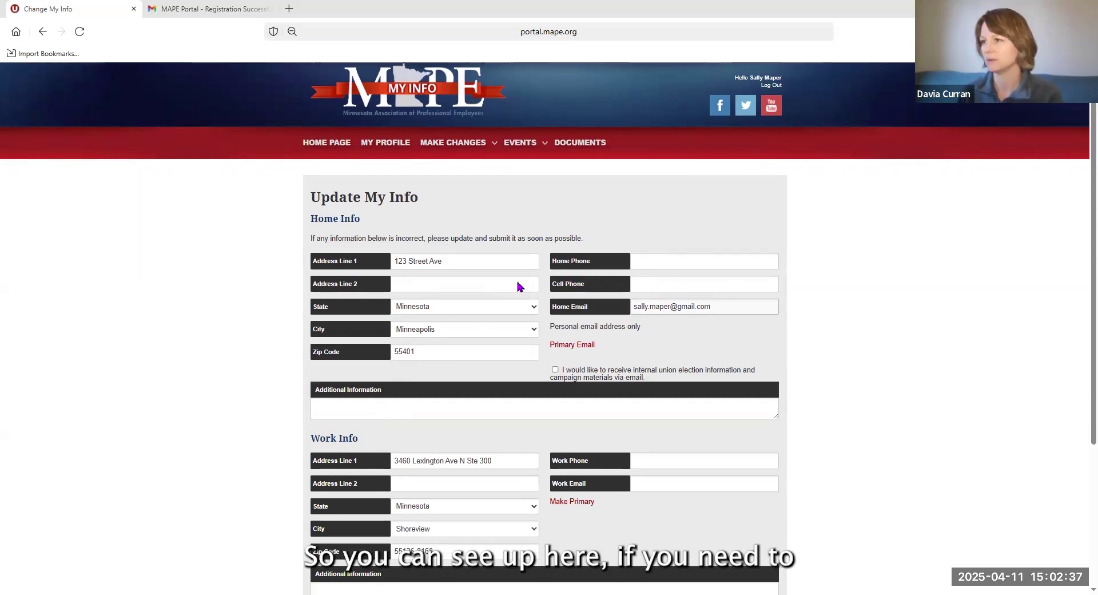
{"action": "scroll", "coordinate": [520, 285], "scroll_direction": "down", "scroll_amount": 1}
{"action": "left_click_drag", "start_coordinate": [468, 212], "coordinate": [372, 214]}
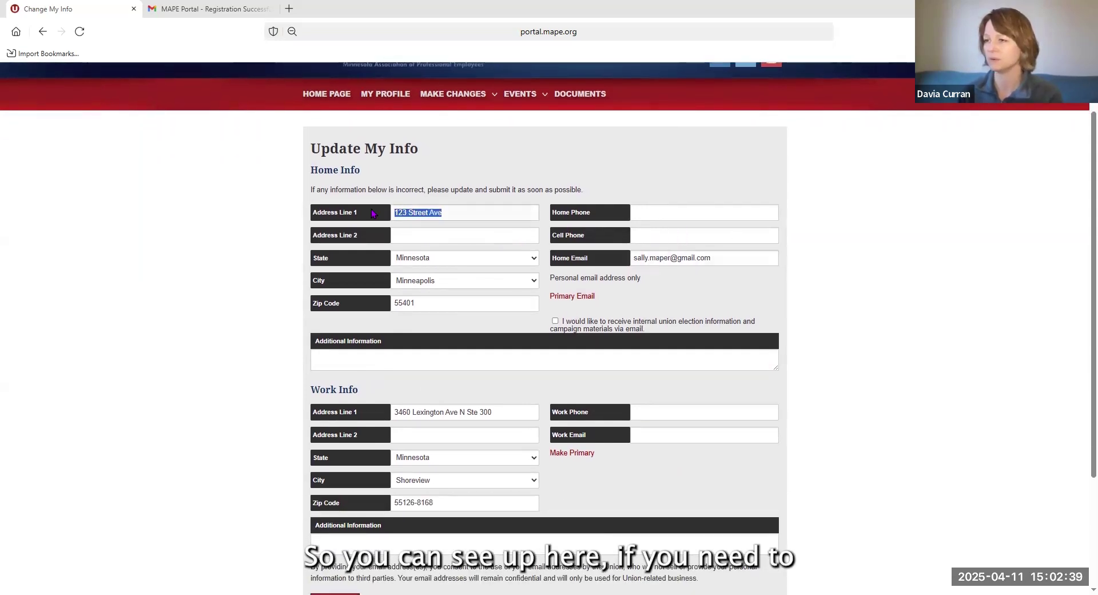
{"action": "left_click", "coordinate": [478, 214]}
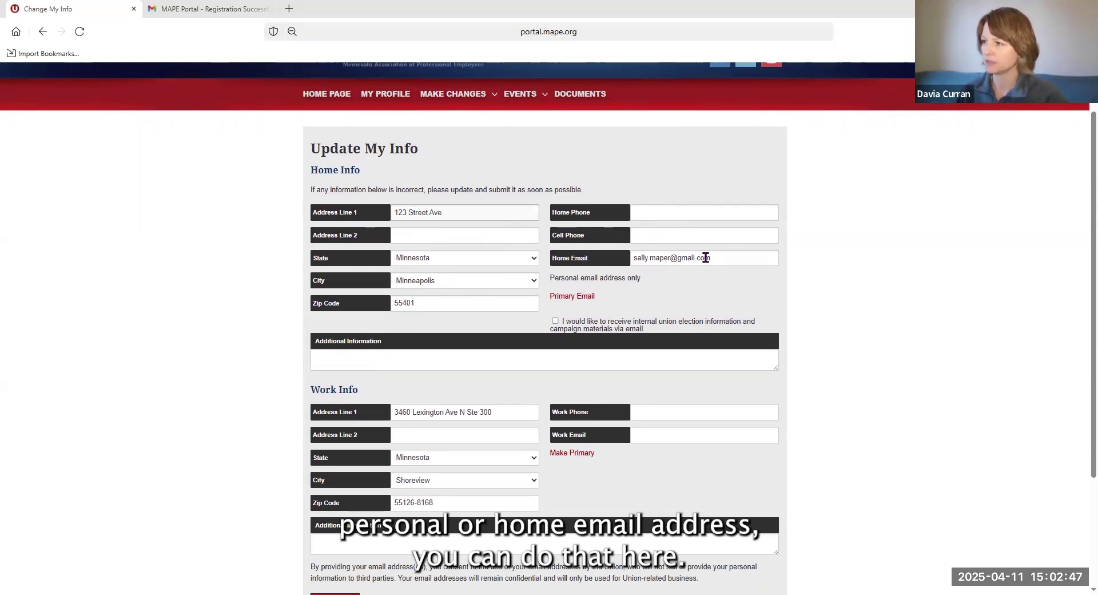
Scroll through the rest of the form, placing the cursor in the additional information box.
{"action": "scroll", "coordinate": [600, 314], "scroll_direction": "down", "scroll_amount": 2}
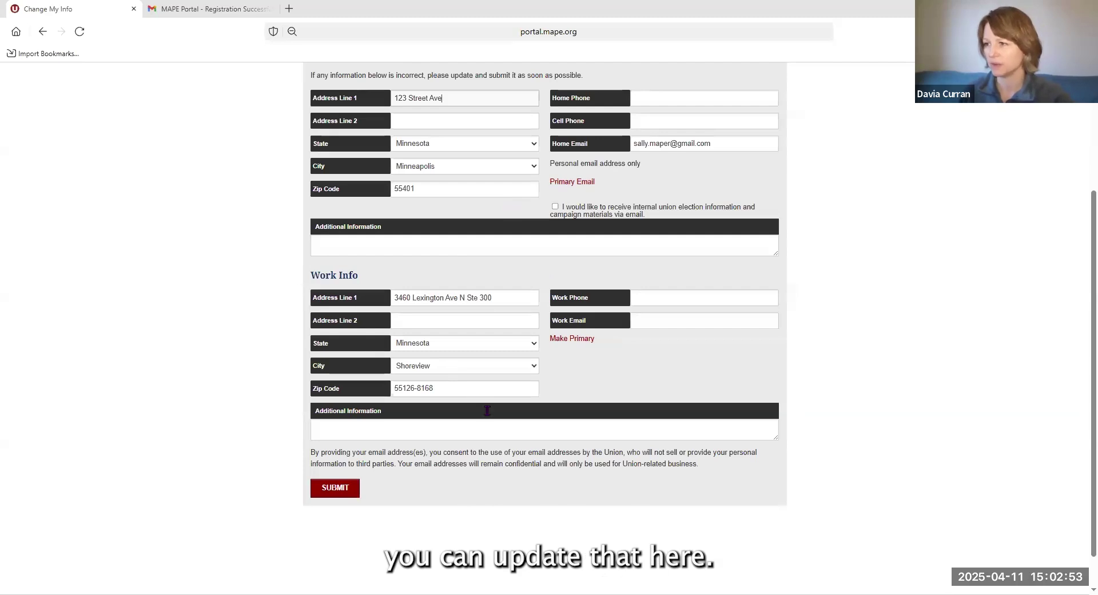
{"action": "scroll", "coordinate": [582, 467], "scroll_direction": "up", "scroll_amount": 2}
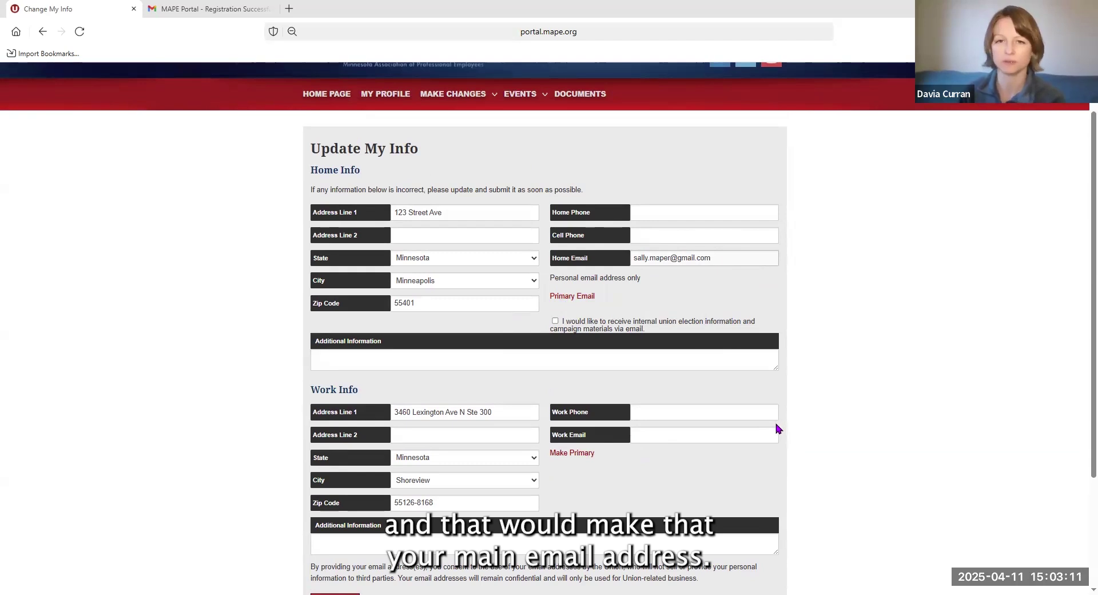
{"action": "scroll", "coordinate": [776, 428], "scroll_direction": "down", "scroll_amount": 2}
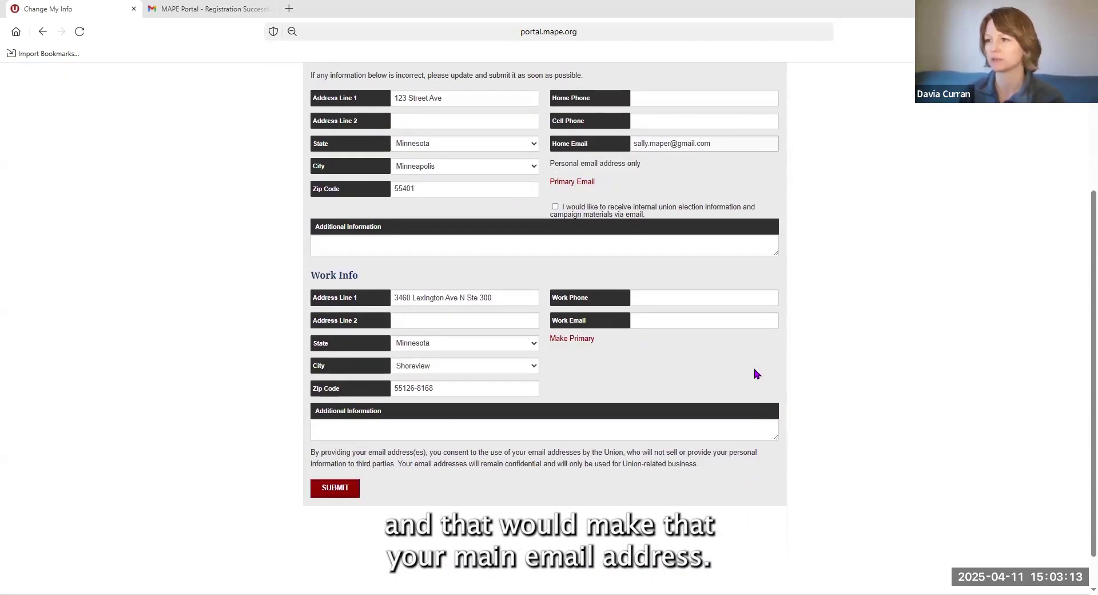
{"action": "left_click", "coordinate": [373, 245]}
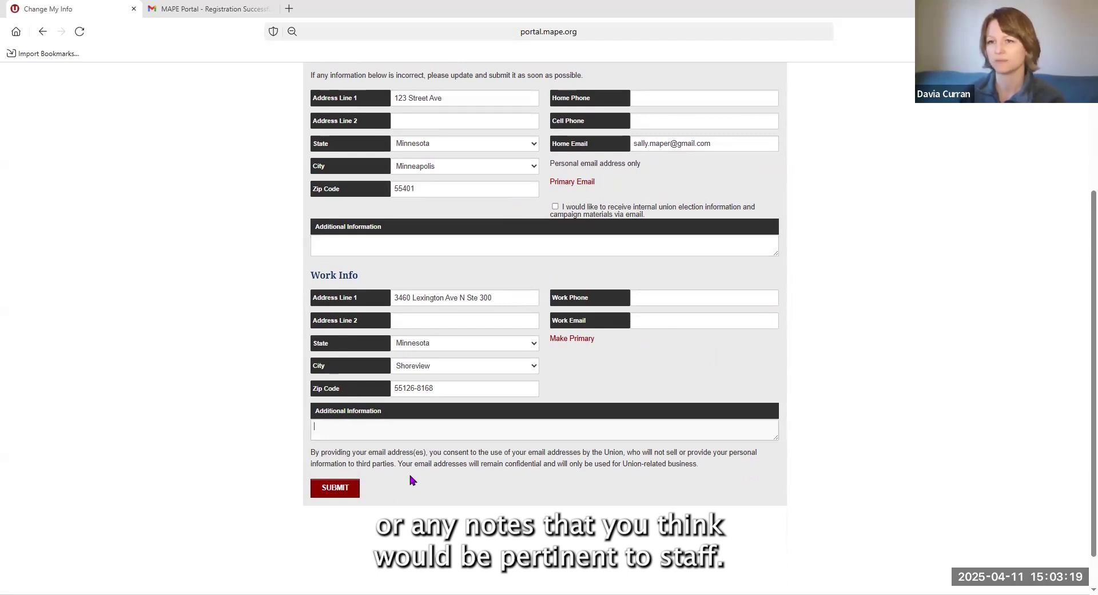
{"action": "scroll", "coordinate": [251, 466], "scroll_direction": "up", "scroll_amount": 1}
{"action": "scroll", "coordinate": [242, 471], "scroll_direction": "up", "scroll_amount": 3}
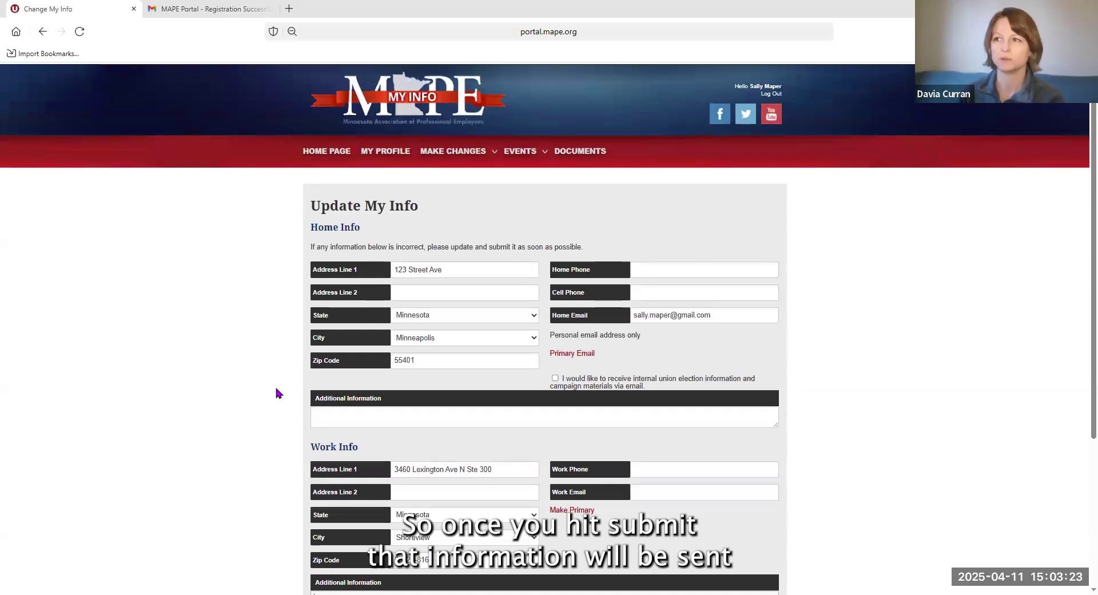
Return to the portal home page and reveal the EVENTS dropdown menu.
{"action": "left_click", "coordinate": [325, 151]}
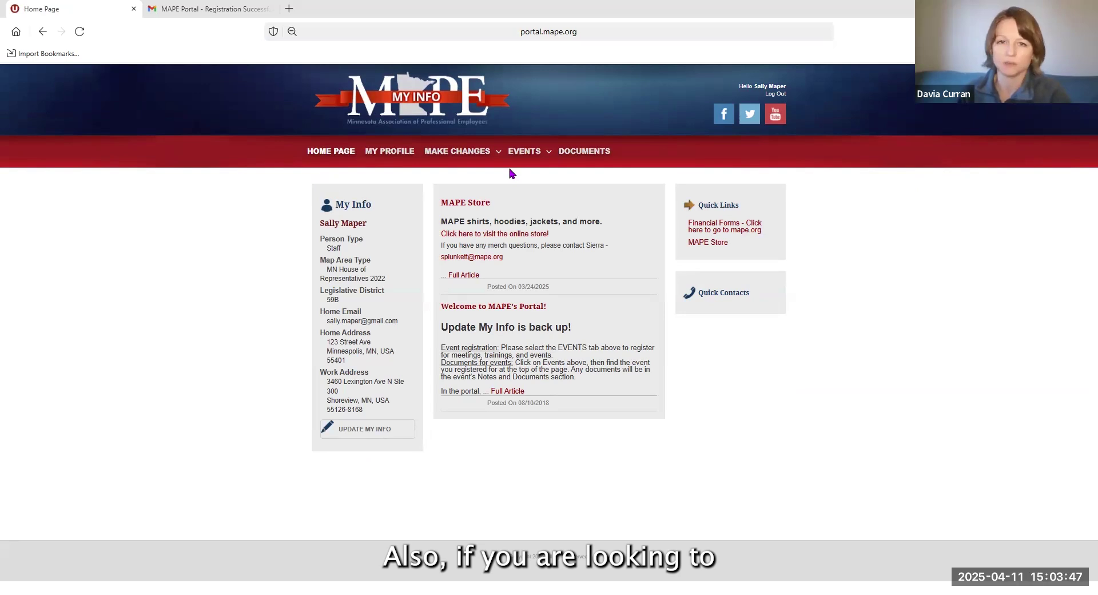
{"action": "mouse_move", "coordinate": [515, 165]}
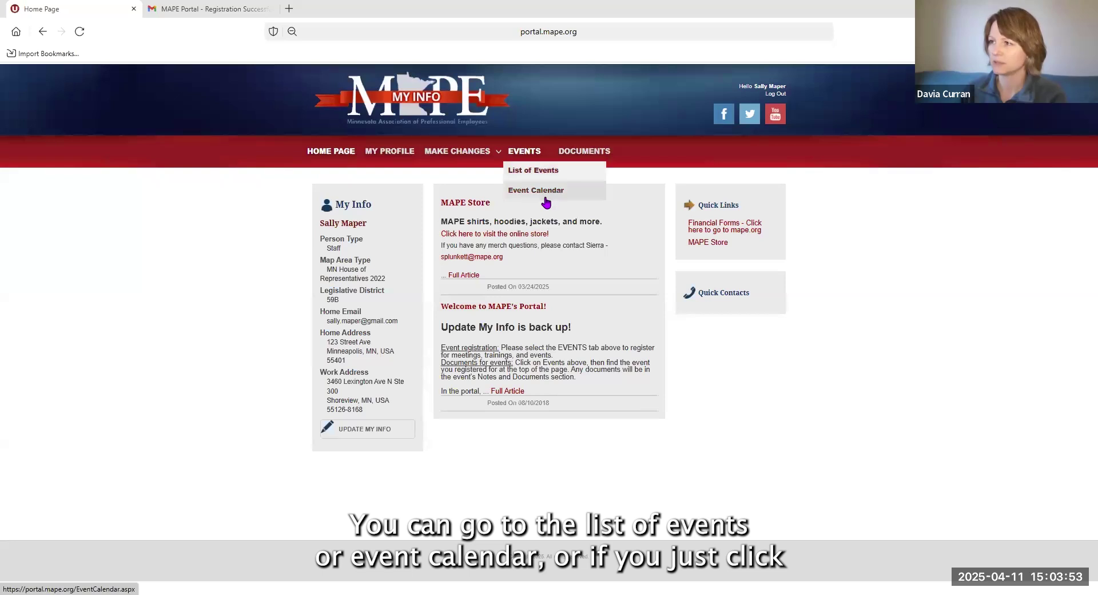
Browse the events list and open the MAPE Meet & Confer Summit 2025 details page.
{"action": "left_click", "coordinate": [525, 154]}
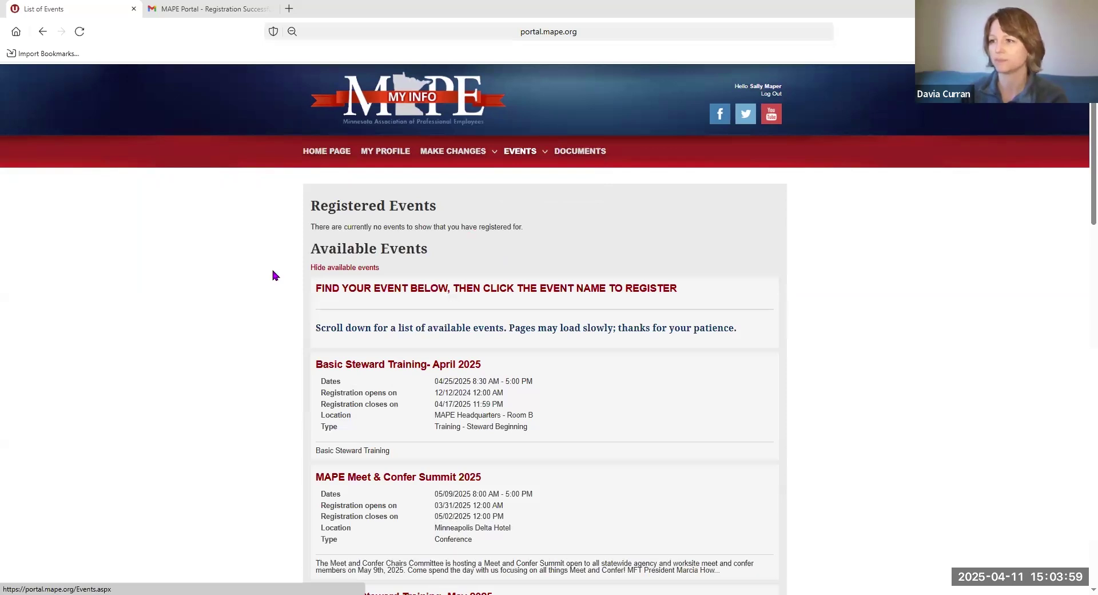
{"action": "scroll", "coordinate": [228, 285], "scroll_direction": "down", "scroll_amount": 2}
{"action": "scroll", "coordinate": [228, 282], "scroll_direction": "down", "scroll_amount": 2}
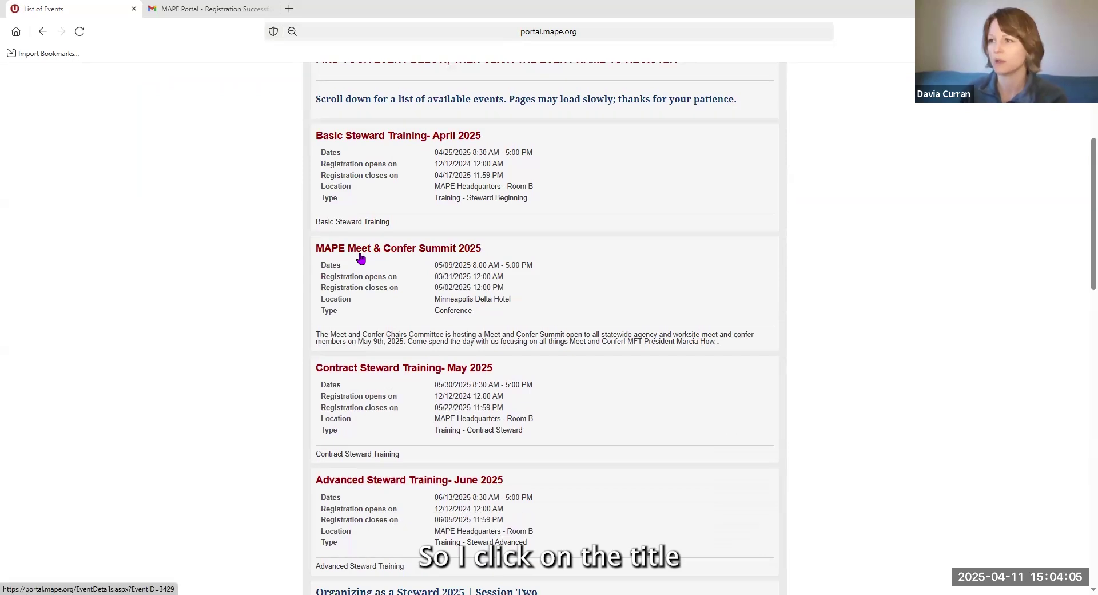
{"action": "left_click", "coordinate": [403, 253]}
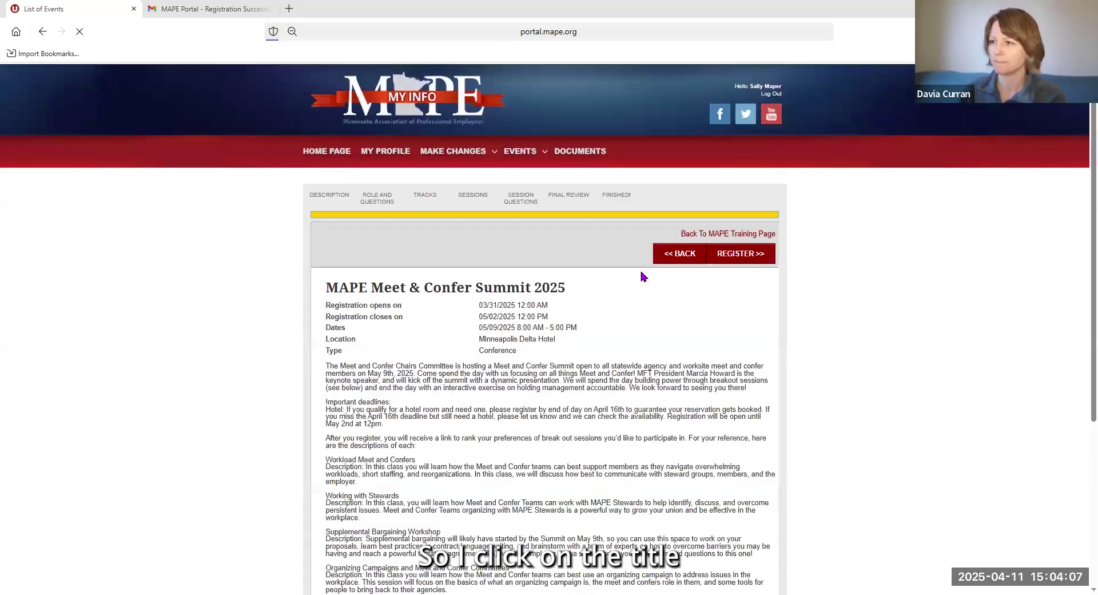
{"action": "scroll", "coordinate": [641, 286], "scroll_direction": "down", "scroll_amount": 1}
{"action": "scroll", "coordinate": [640, 290], "scroll_direction": "down", "scroll_amount": 2}
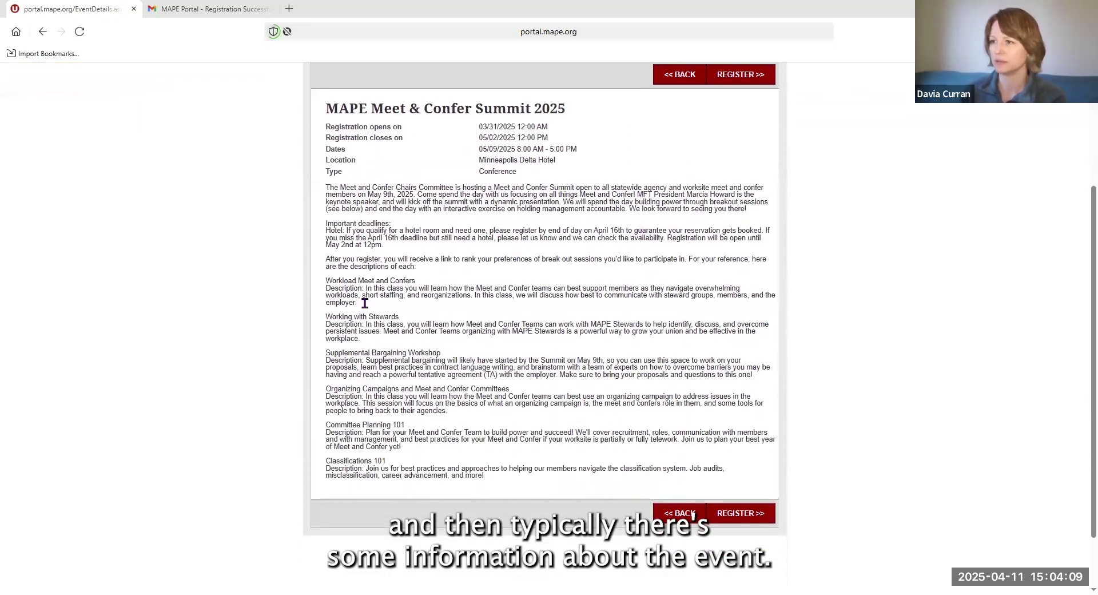
Open the Summit 2025 registration form, review its role and question fields, then return home.
{"action": "left_click", "coordinate": [740, 514]}
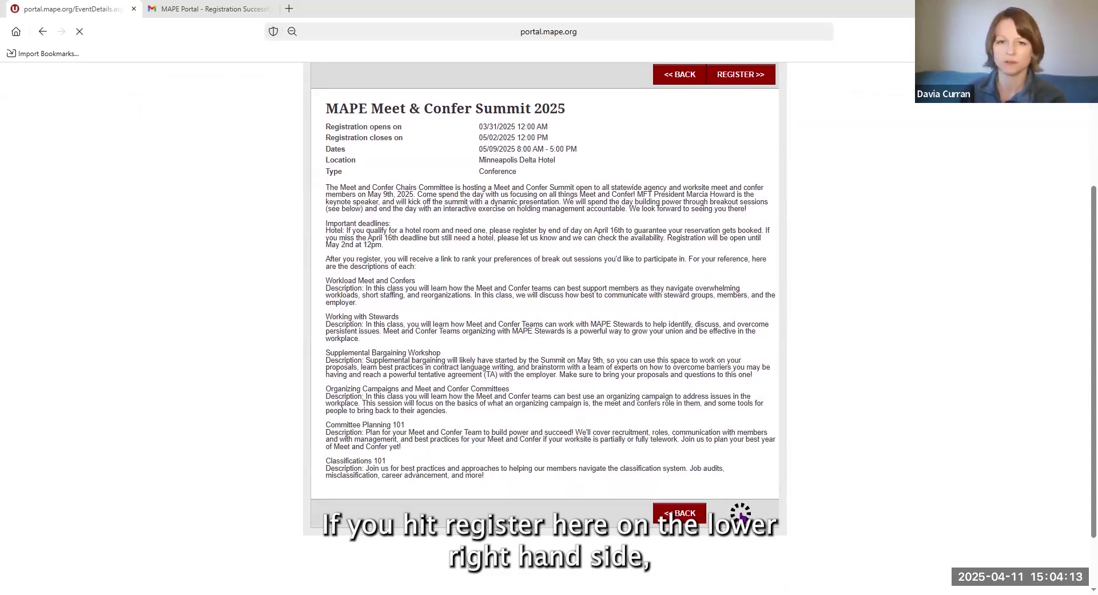
{"action": "scroll", "coordinate": [811, 438], "scroll_direction": "down", "scroll_amount": 3}
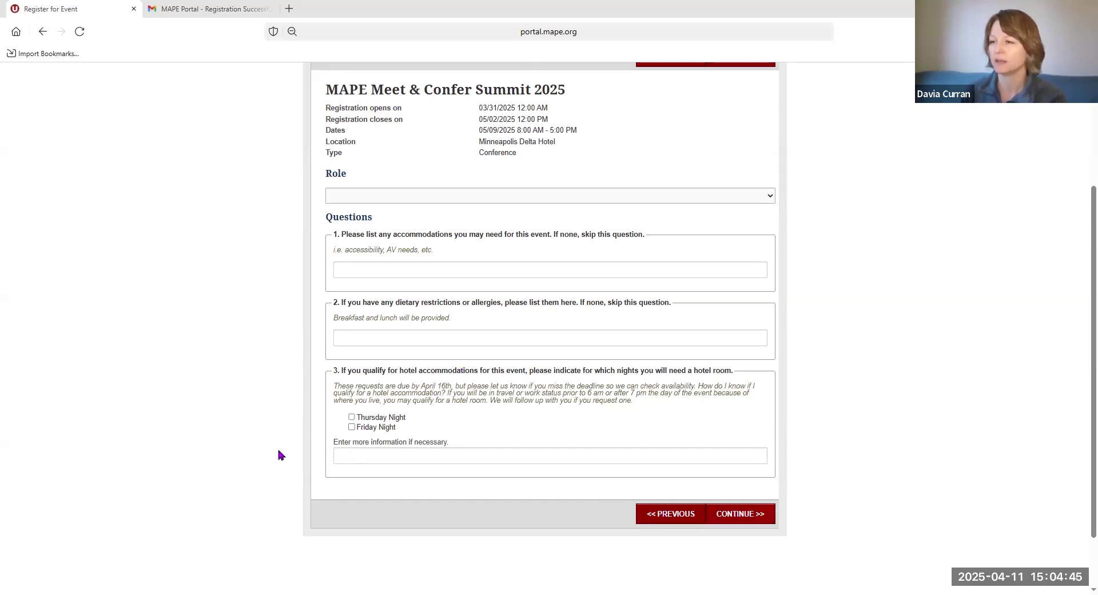
{"action": "scroll", "coordinate": [275, 444], "scroll_direction": "up", "scroll_amount": 3}
{"action": "left_click", "coordinate": [324, 151]}
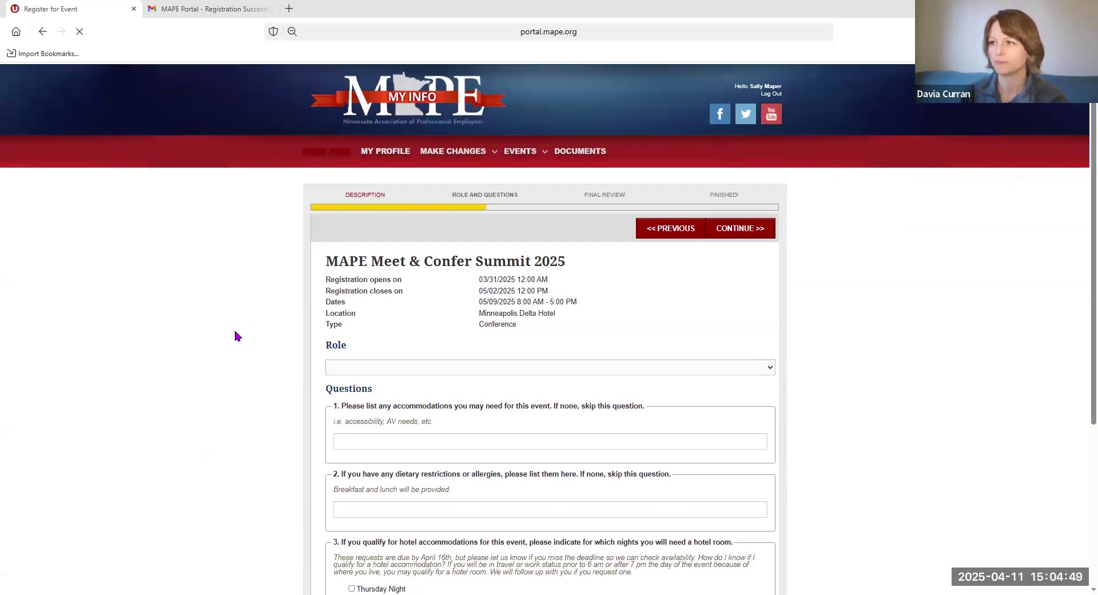